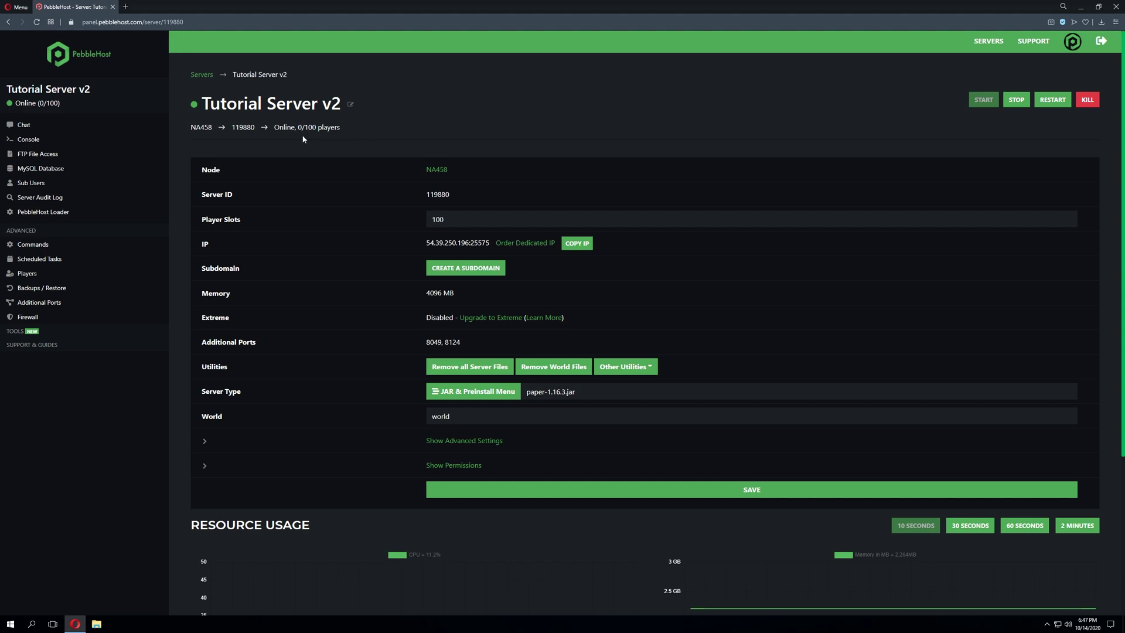
# Run 'whitelist on' in the server console to enable the whitelist.
pyautogui.click(43, 144)
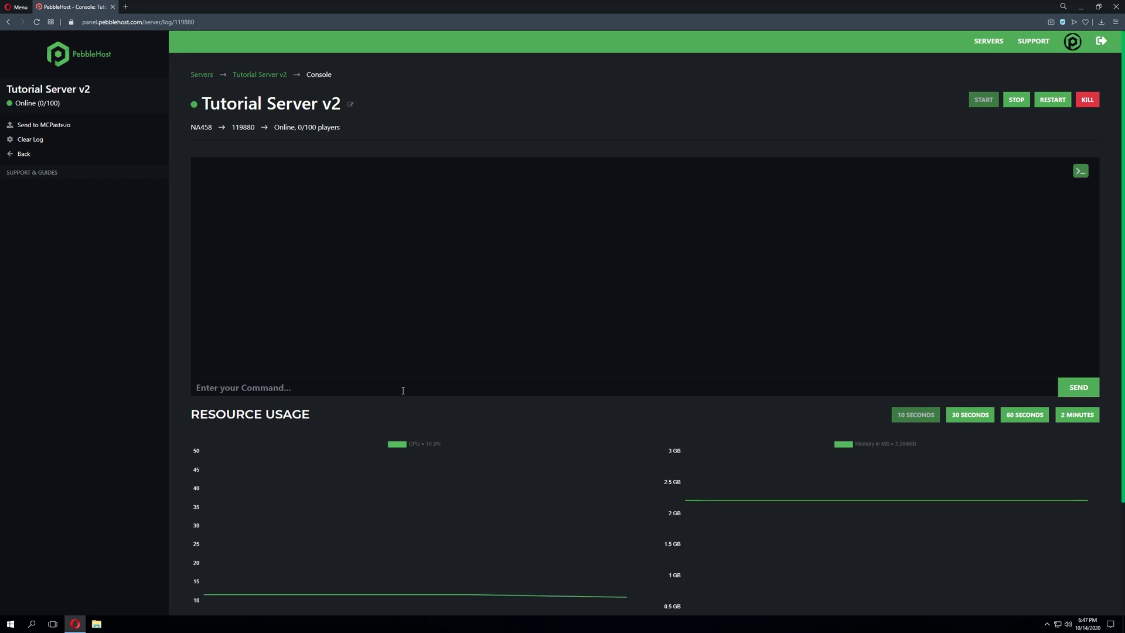
pyautogui.write('whitelist on')
pyautogui.press('Return')
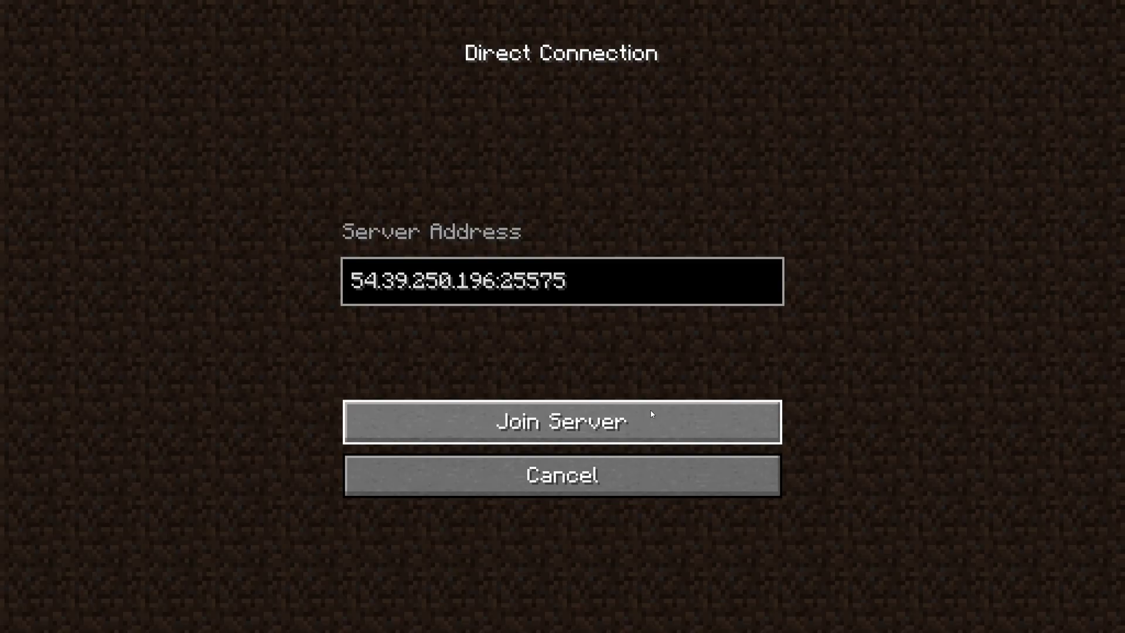
# Attempt to join the server from Direct Connection and get rejected as not whitelisted.
pyautogui.click(652, 412)
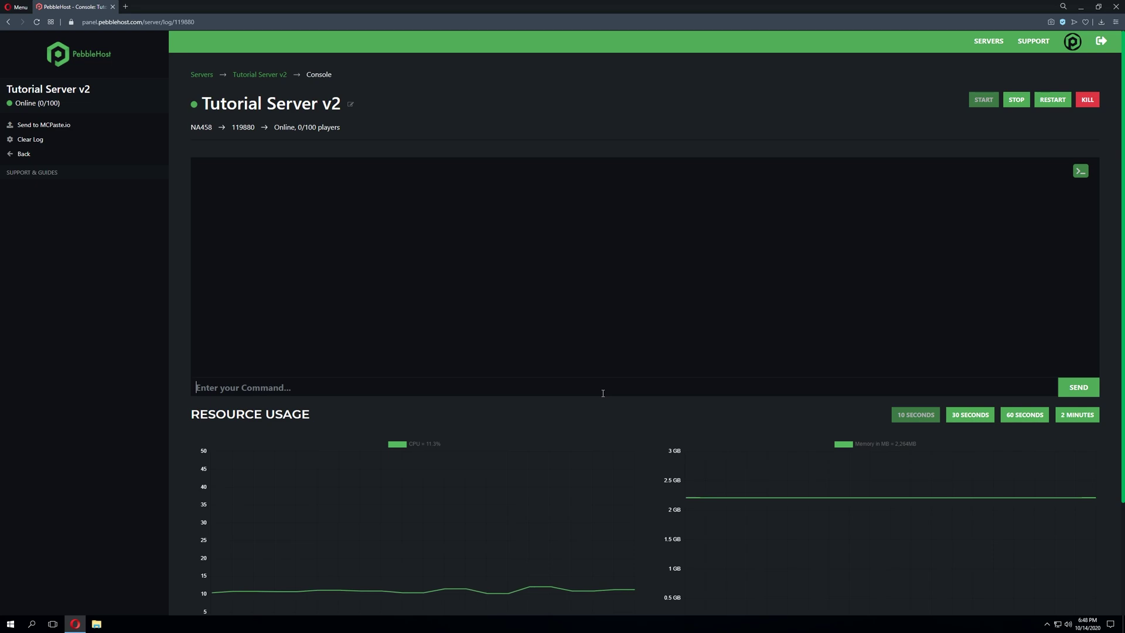
pyautogui.write('whitelist a')
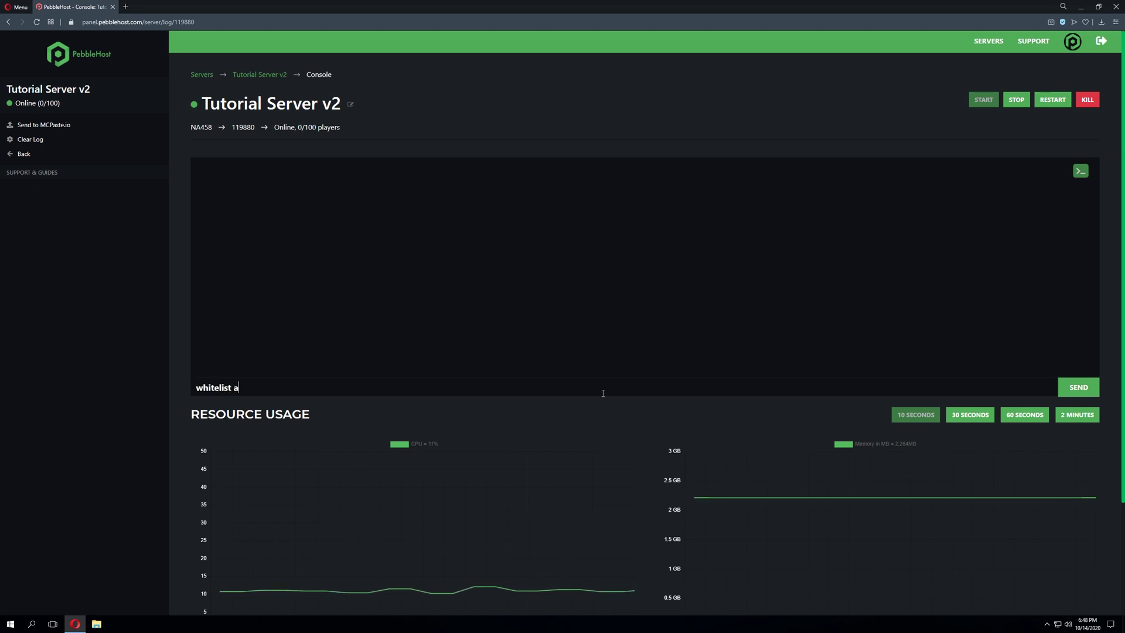
pyautogui.write('dd ')
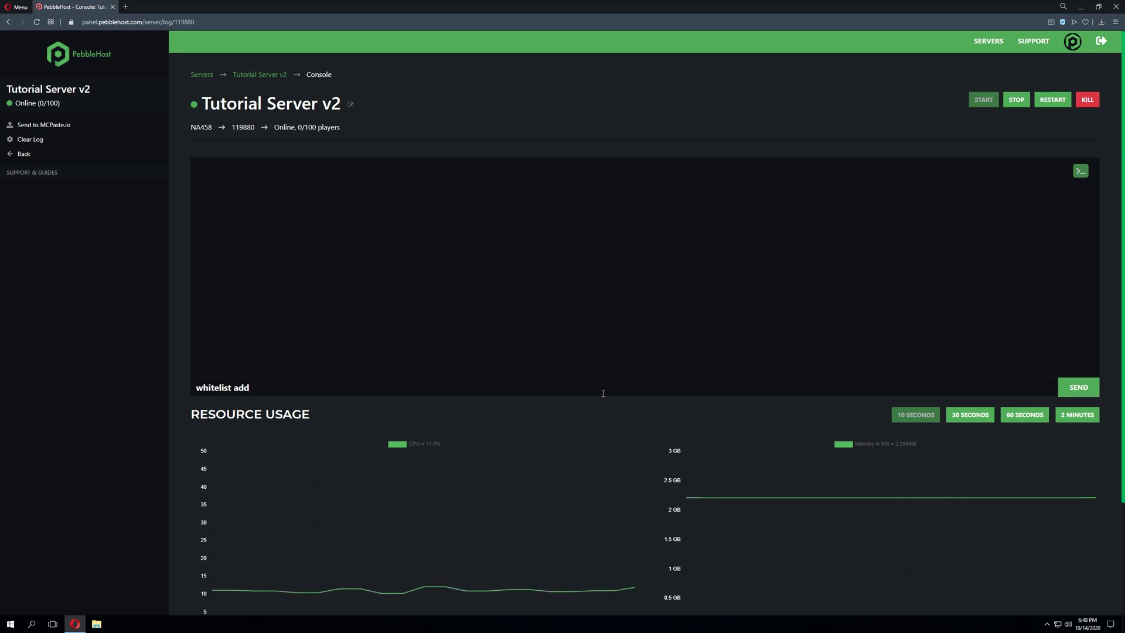
pyautogui.write('RTCFlyer')
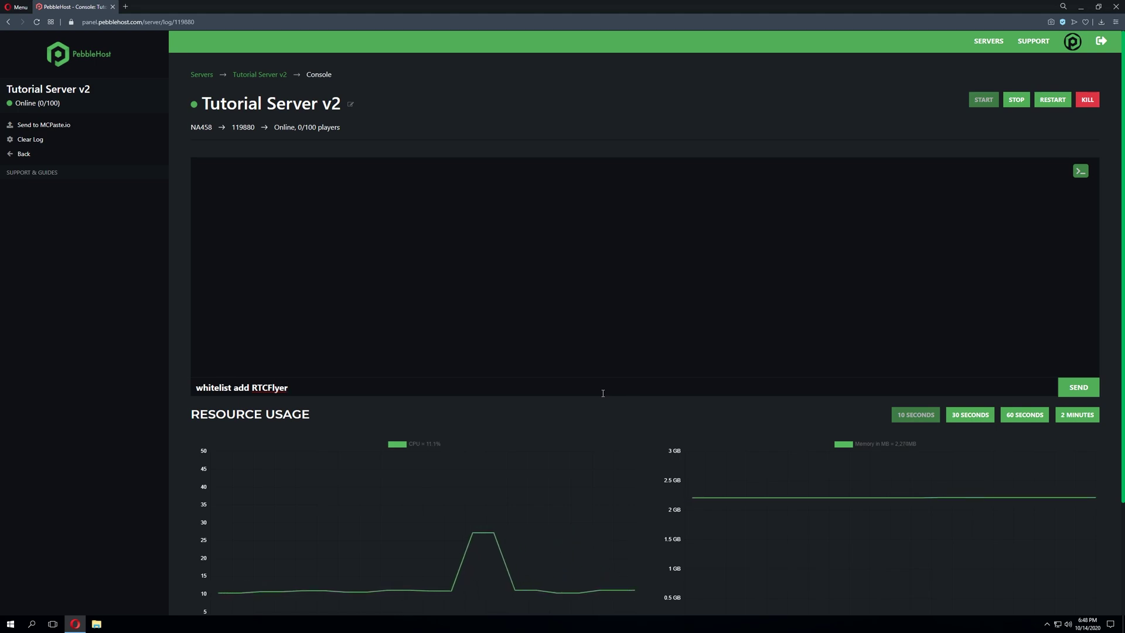
# Run 'whitelist add RTCFlyer' in the console to whitelist RTCFlyer.
pyautogui.press('Return')
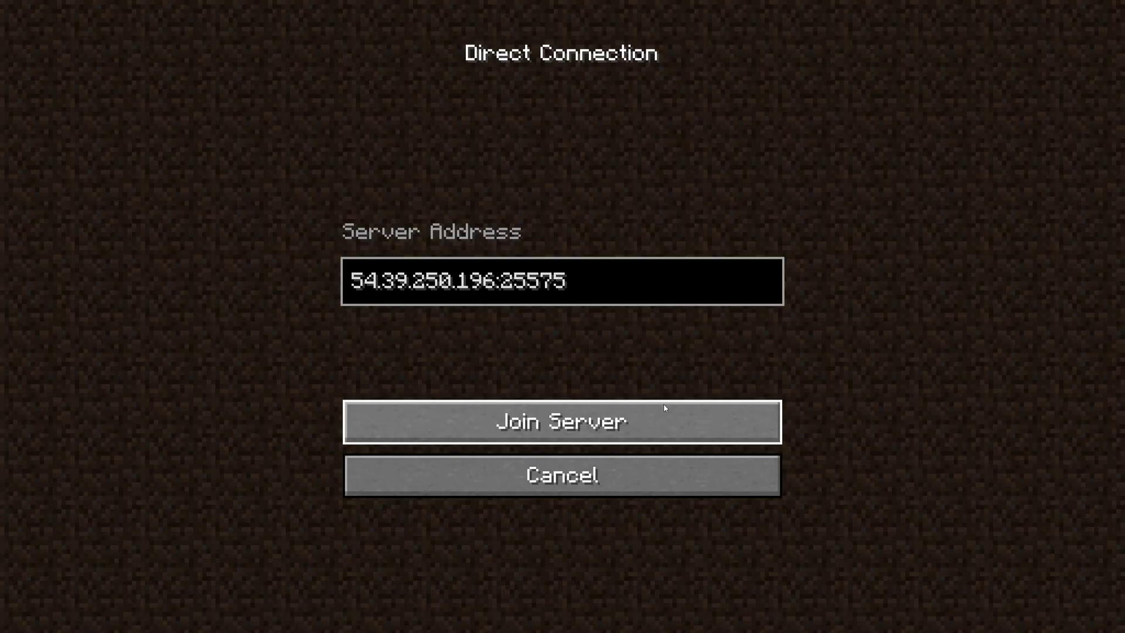
# Join the server as RTCFlyer, bringing it to 1 of 100 players online.
pyautogui.click(665, 406)
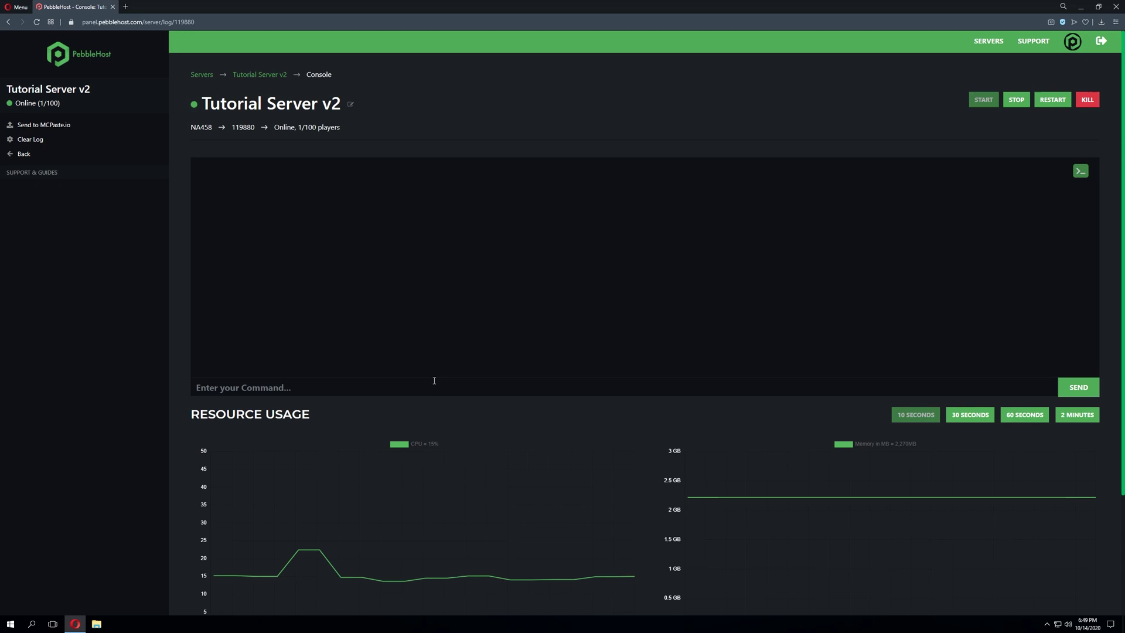
pyautogui.write('whitel')
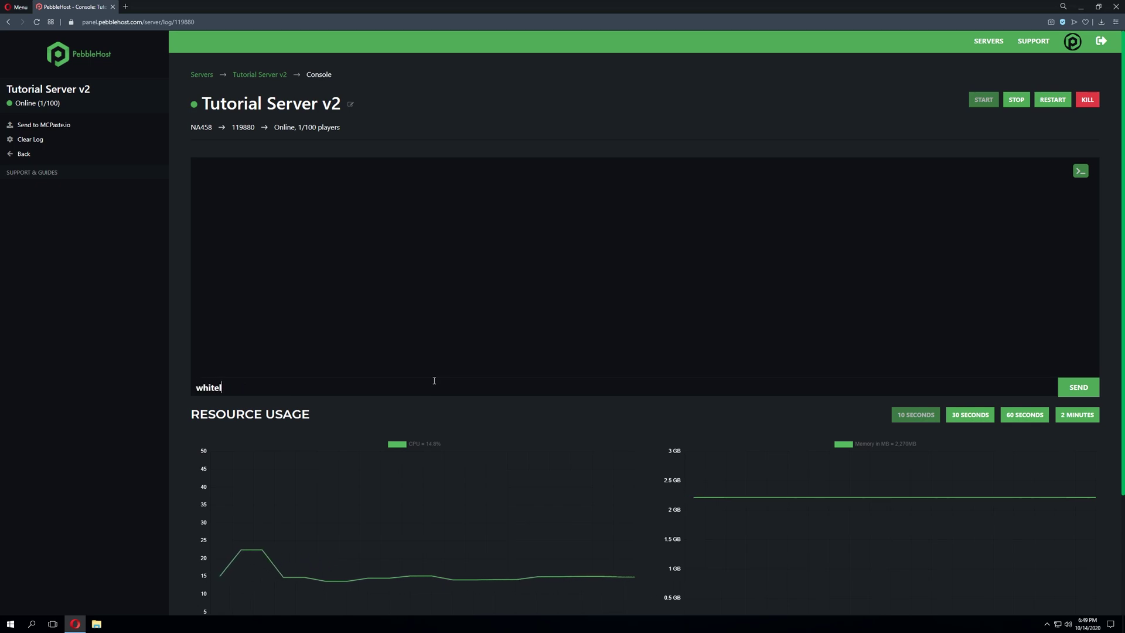
pyautogui.write('ist list')
# List the whitelist showing only RTCFlyer, then run 'whitelist remove RTCFlyer'.
pyautogui.press('Return')
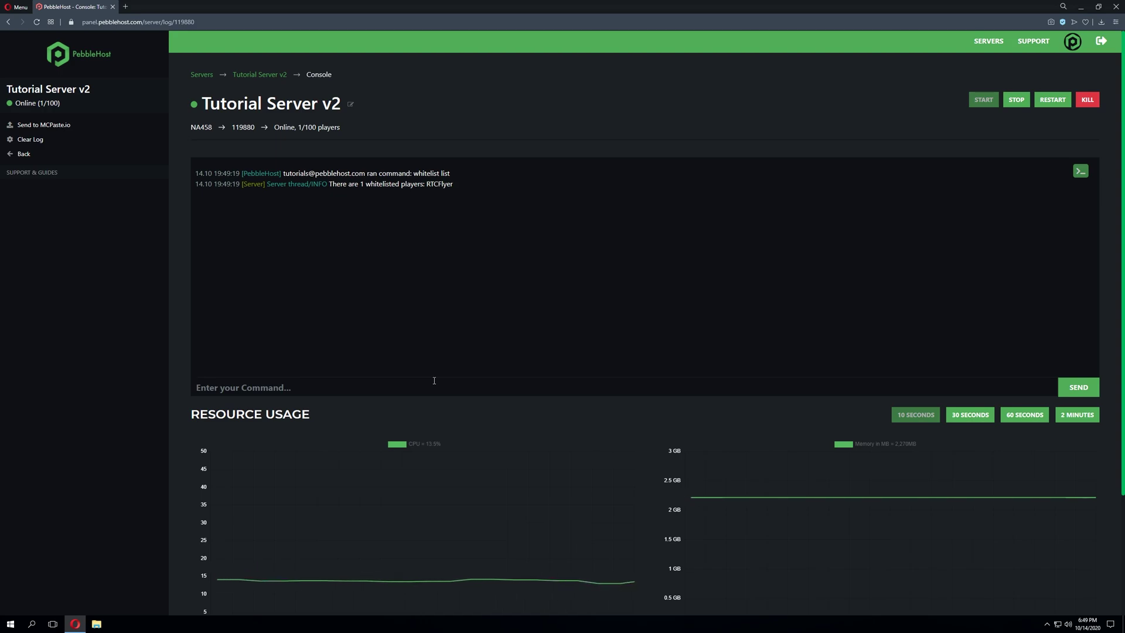
pyautogui.write('whitelist remove RTCFlyer')
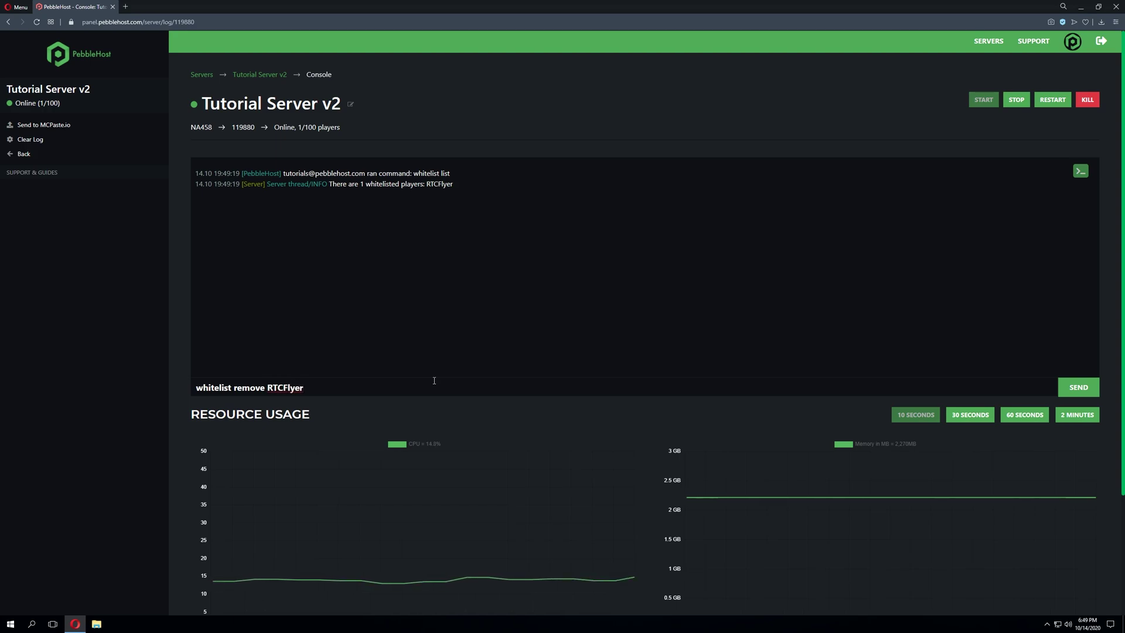
pyautogui.press('Return')
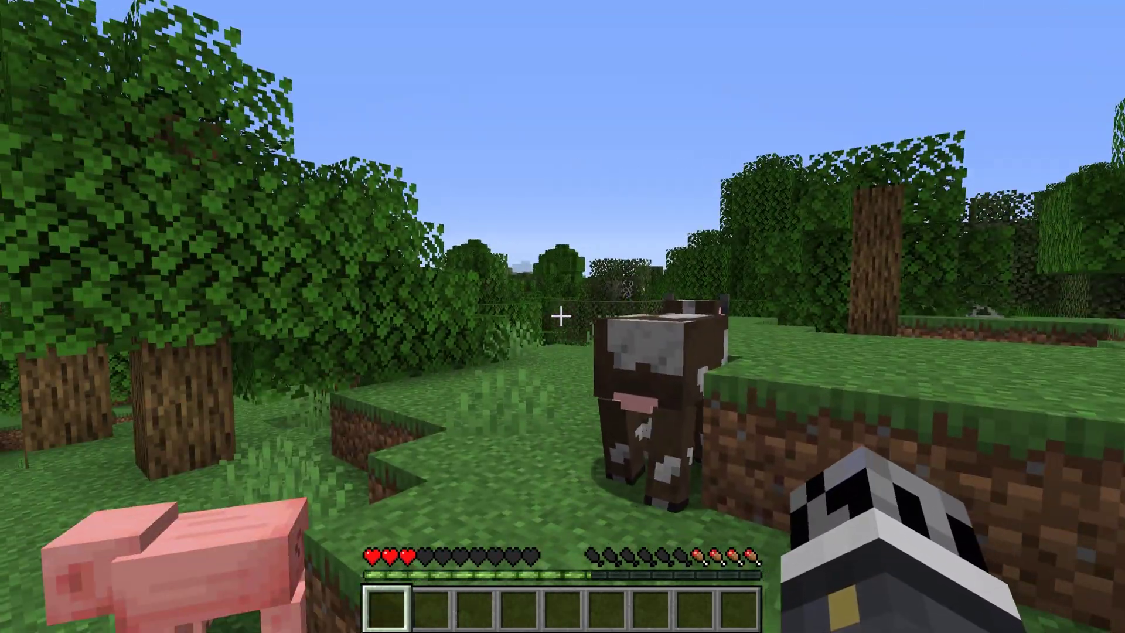
# Disconnect from the server via the Game Menu, leaving 0 of 100 players online.
pyautogui.press('Escape')
pyautogui.click(602, 405)
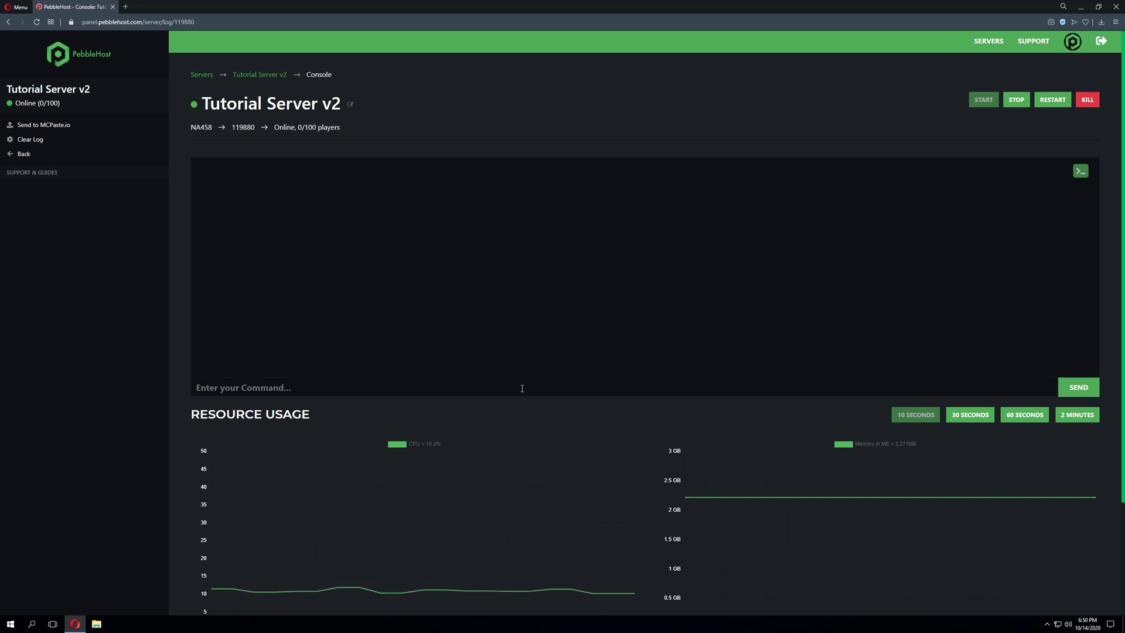
pyautogui.write('op RT')
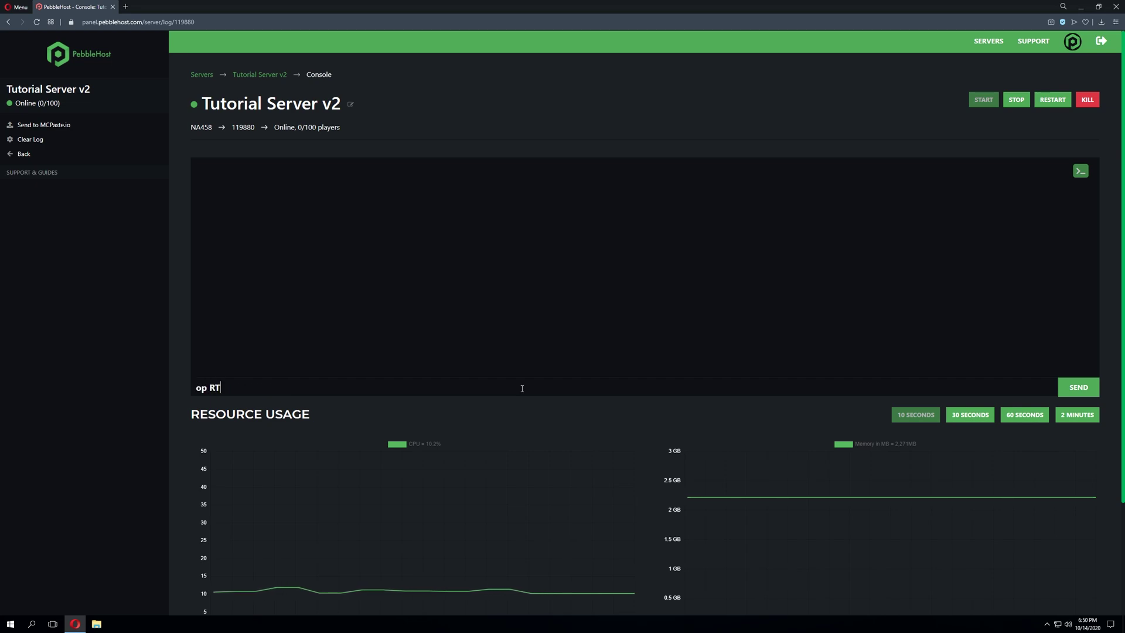
pyautogui.write('CFlyer')
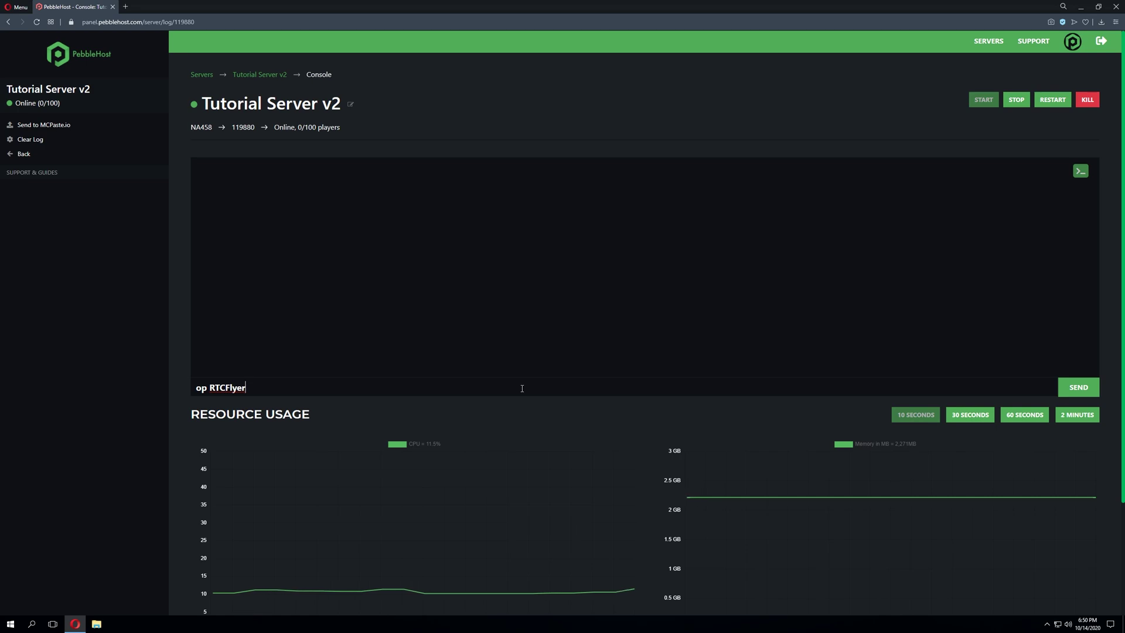
# Run 'op RTCFlyer' in the console to make RTCFlyer a server operator.
pyautogui.press('Return')
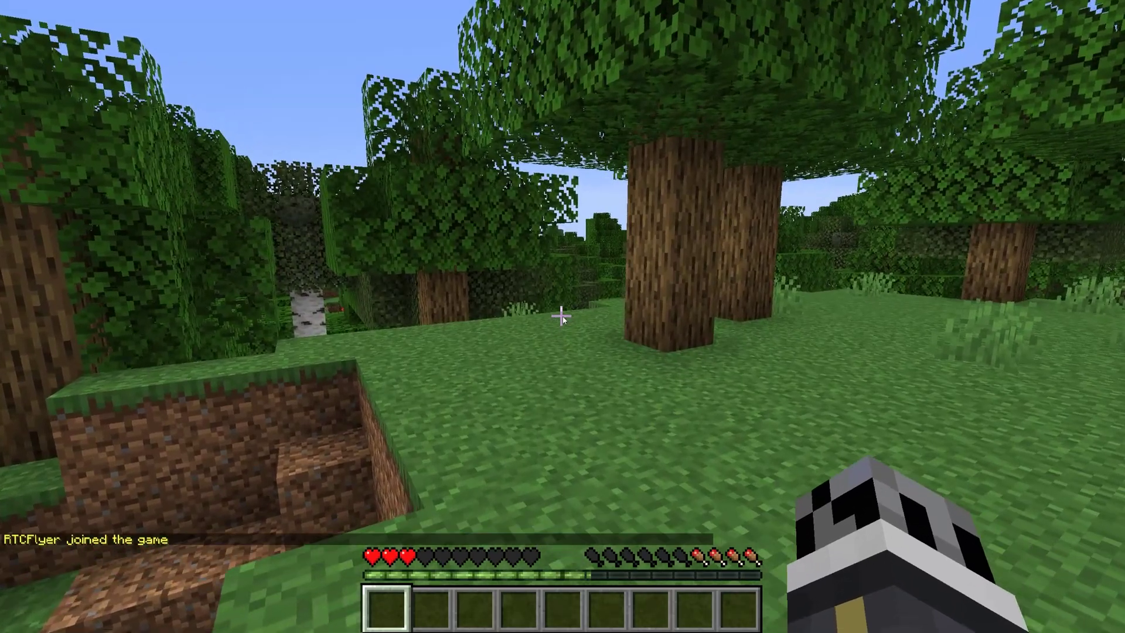
pyautogui.write('/gamemode creative')
# Switch RTCFlyer to Creative mode with '/gamemode creative' in chat.
pyautogui.press('Return')
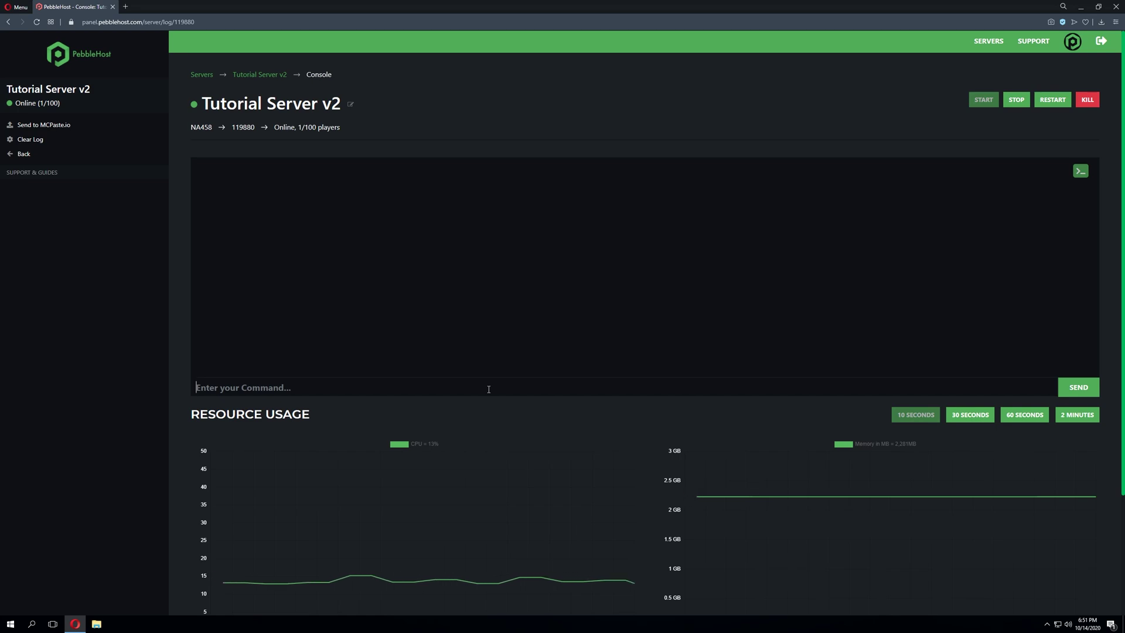
pyautogui.write('whitelist off')
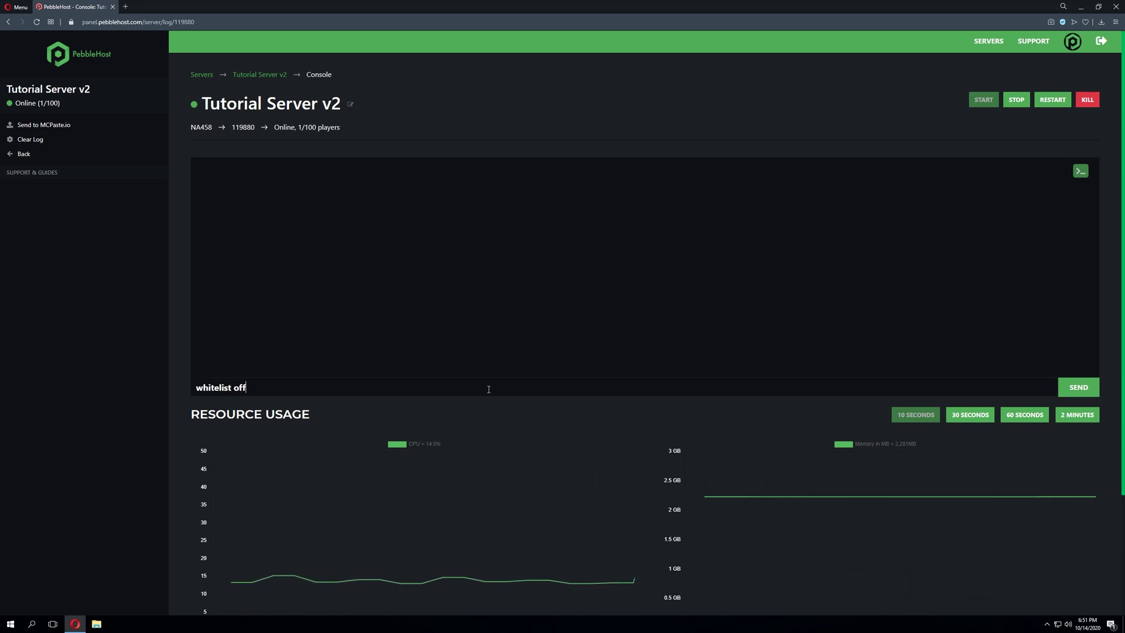
# Run 'whitelist off' in the console to disable the whitelist.
pyautogui.press('Return')
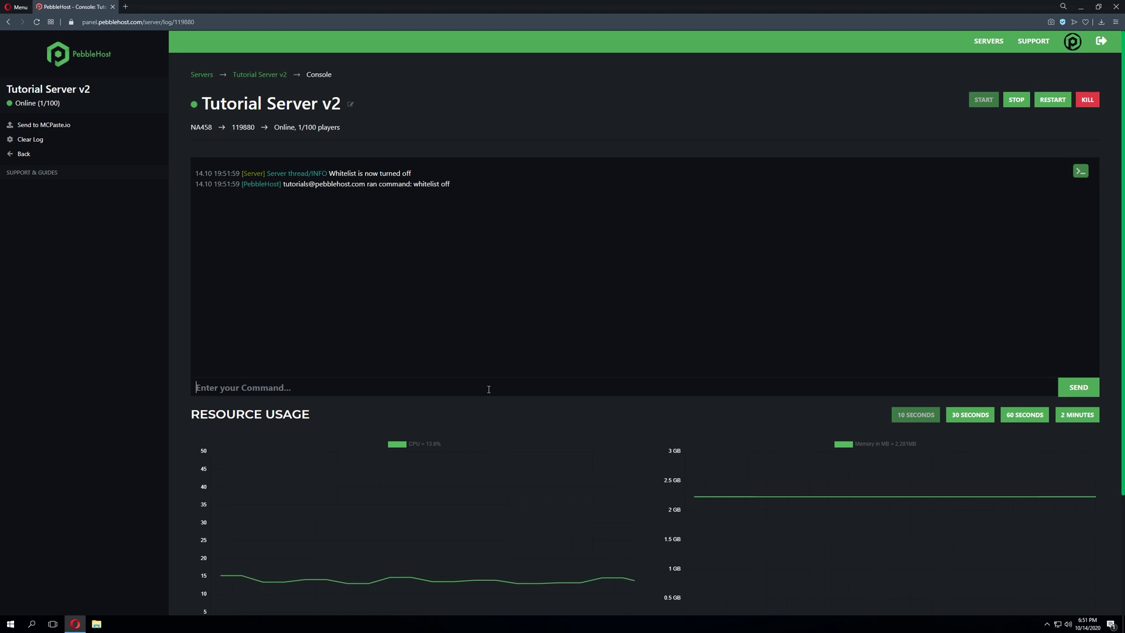